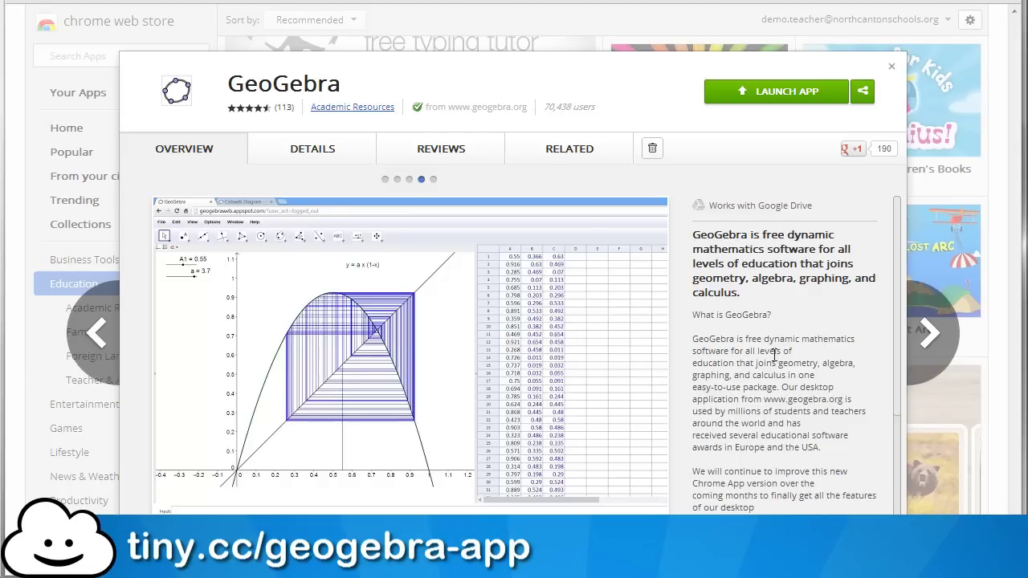
- Launch GeoGebra from Chrome's Apps page to get an empty graphics view with axes
mouse_move(731, 206)
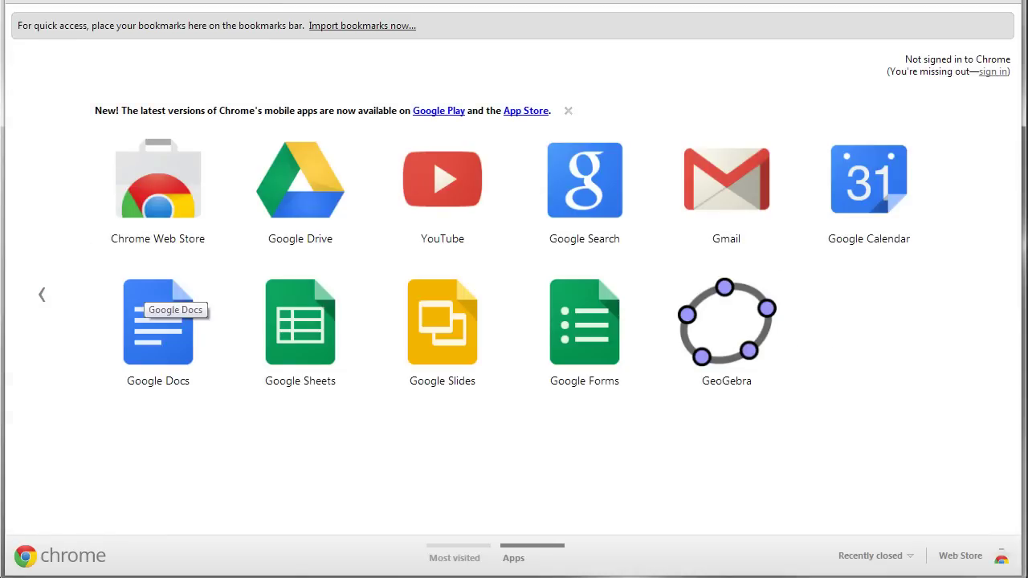
left_click(725, 324)
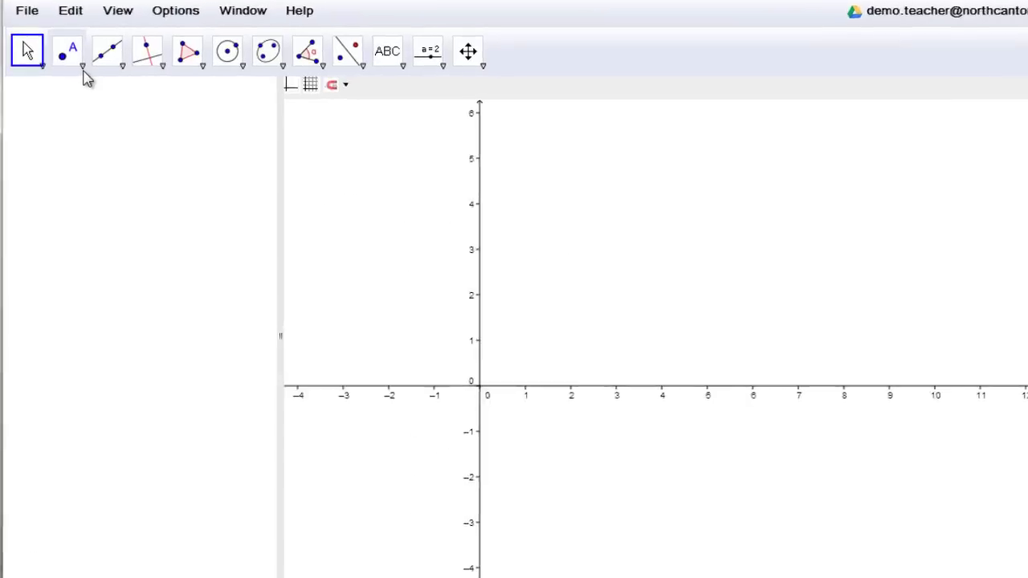
left_click(83, 67)
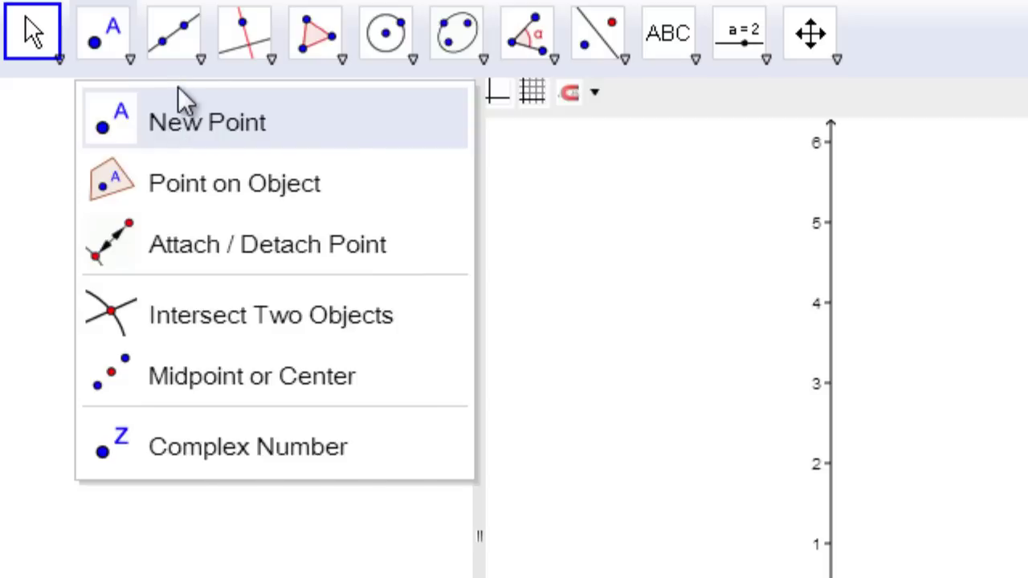
mouse_move(199, 80)
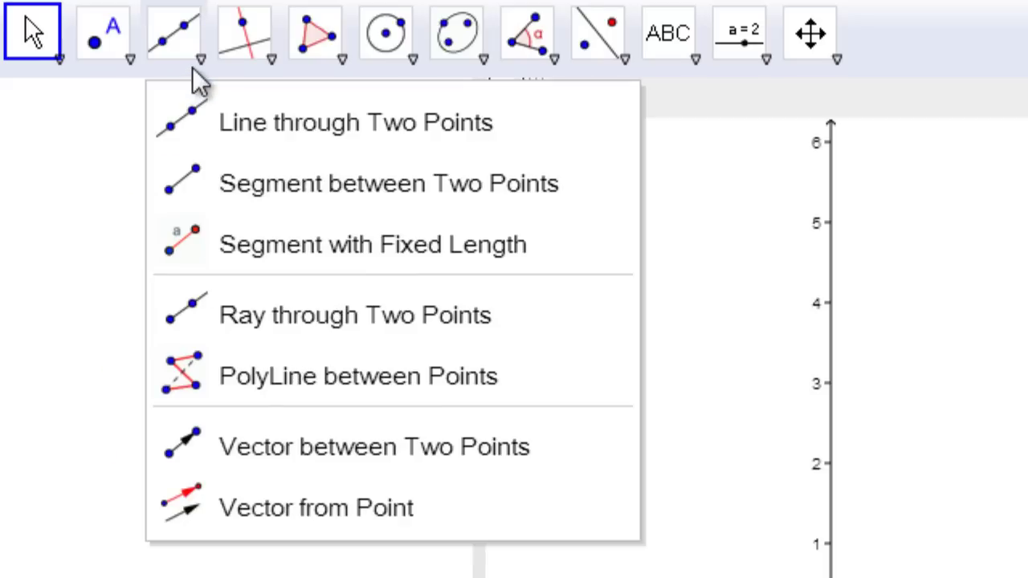
mouse_move(244, 72)
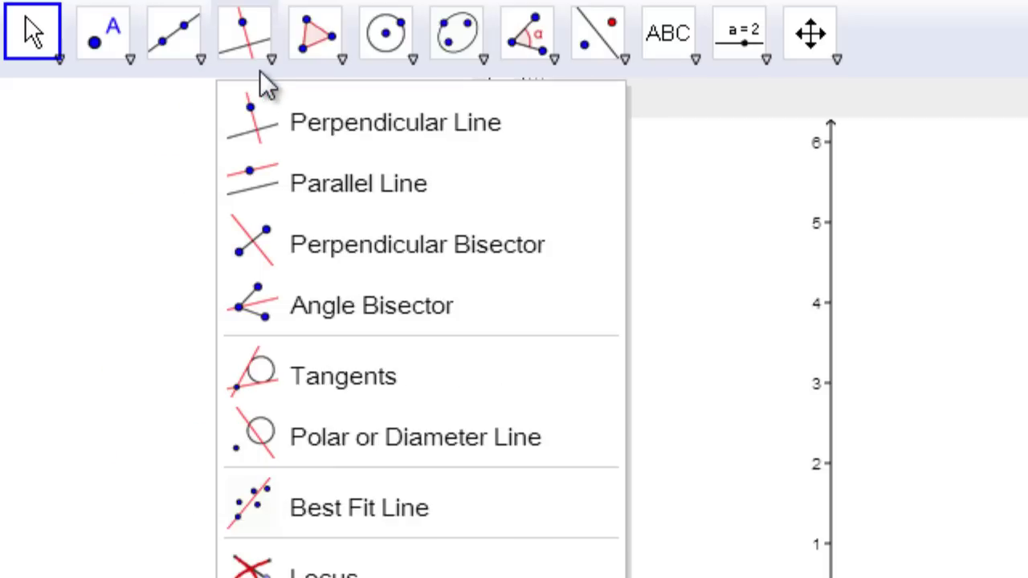
mouse_move(295, 81)
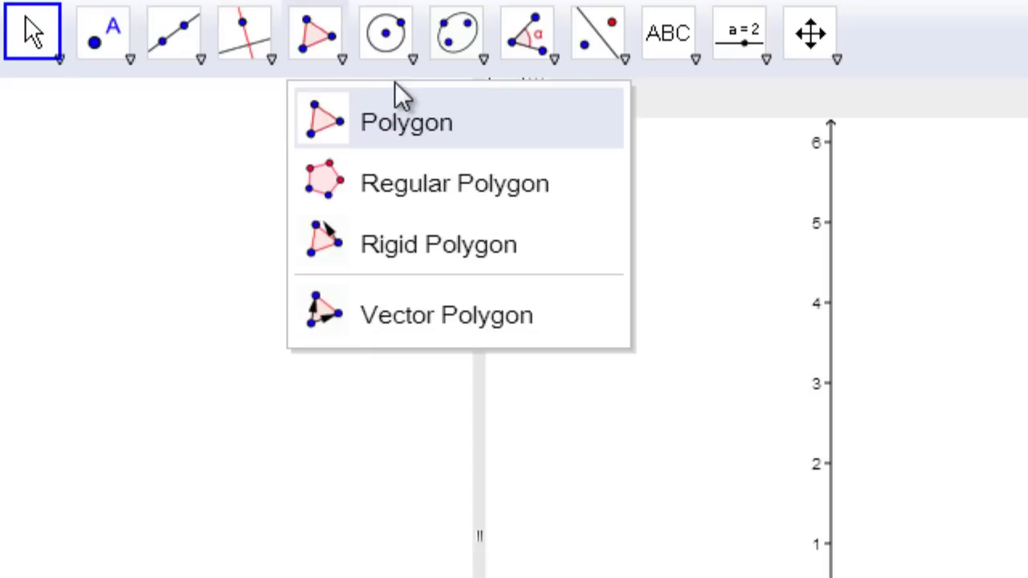
mouse_move(401, 72)
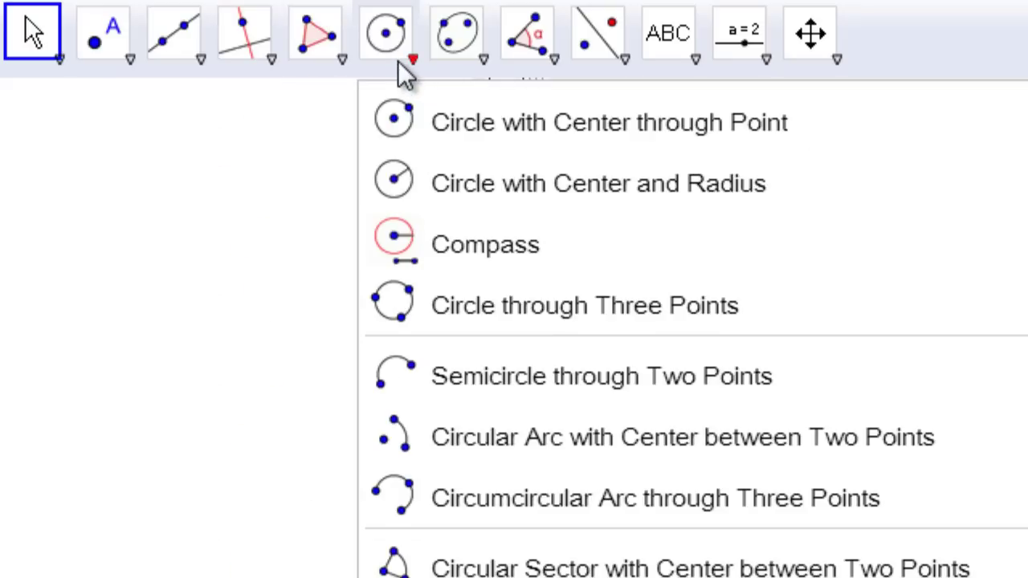
mouse_move(464, 60)
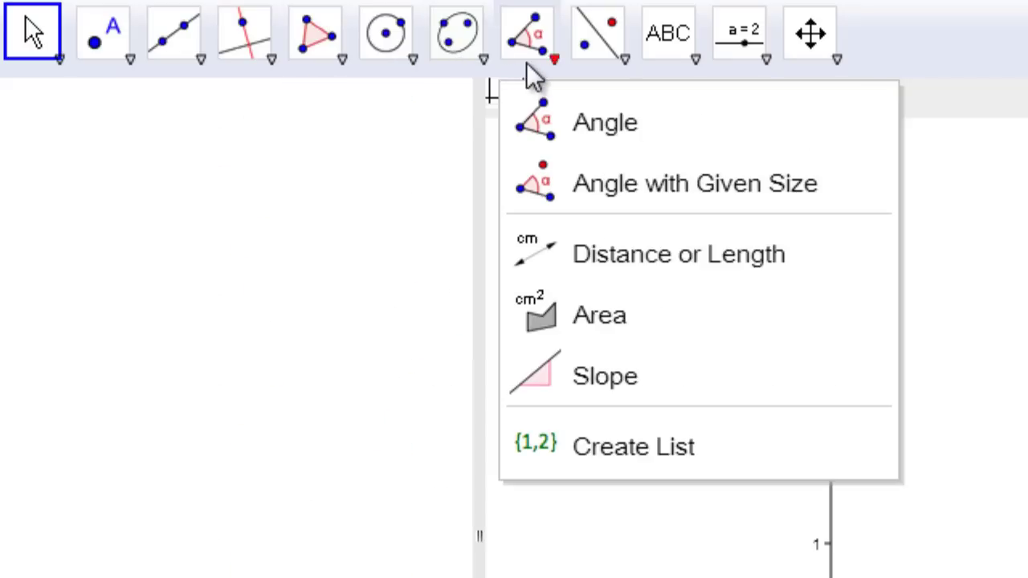
mouse_move(591, 68)
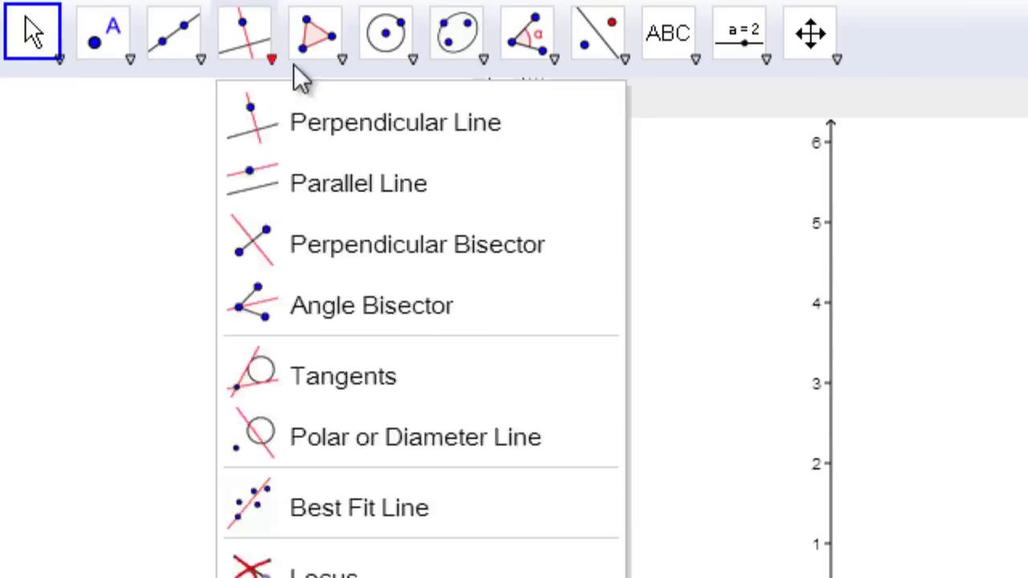
mouse_move(811, 71)
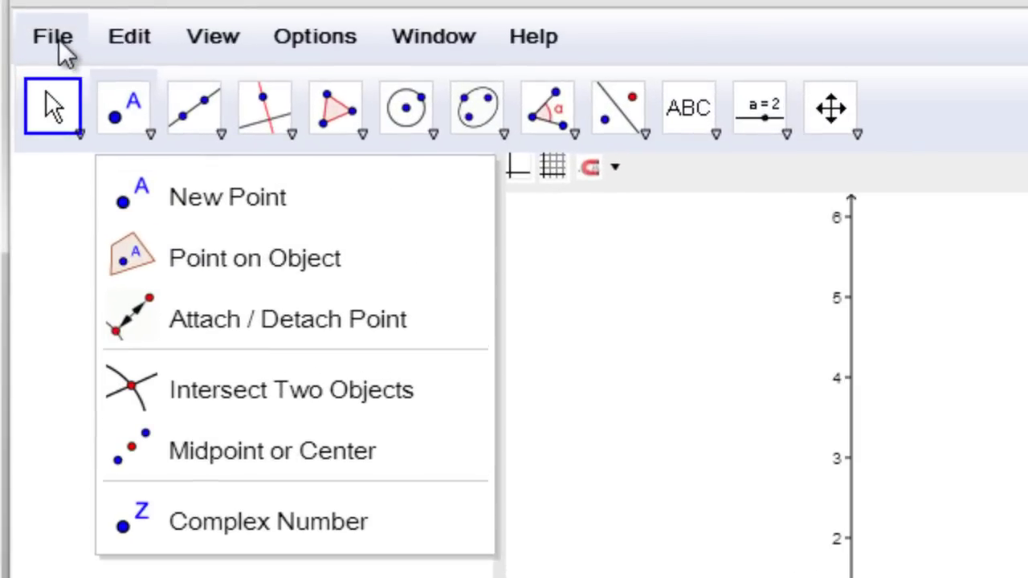
left_click(61, 44)
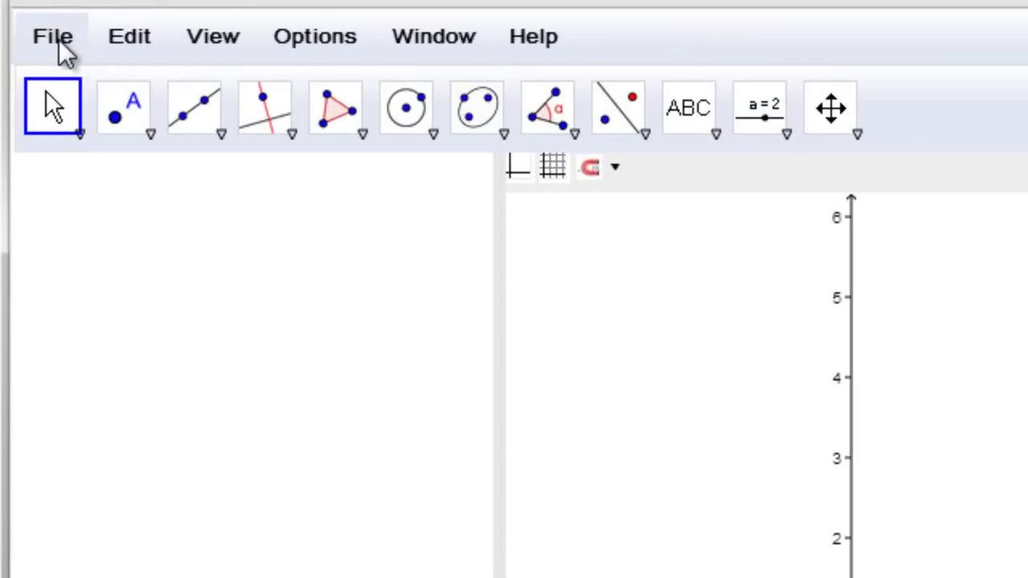
left_click(60, 44)
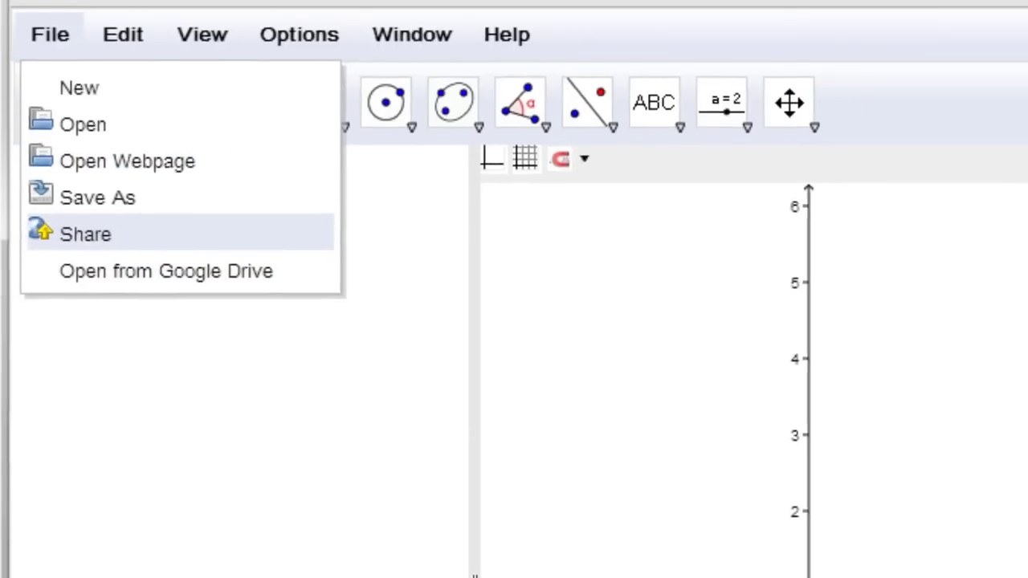
left_click(1027, 369)
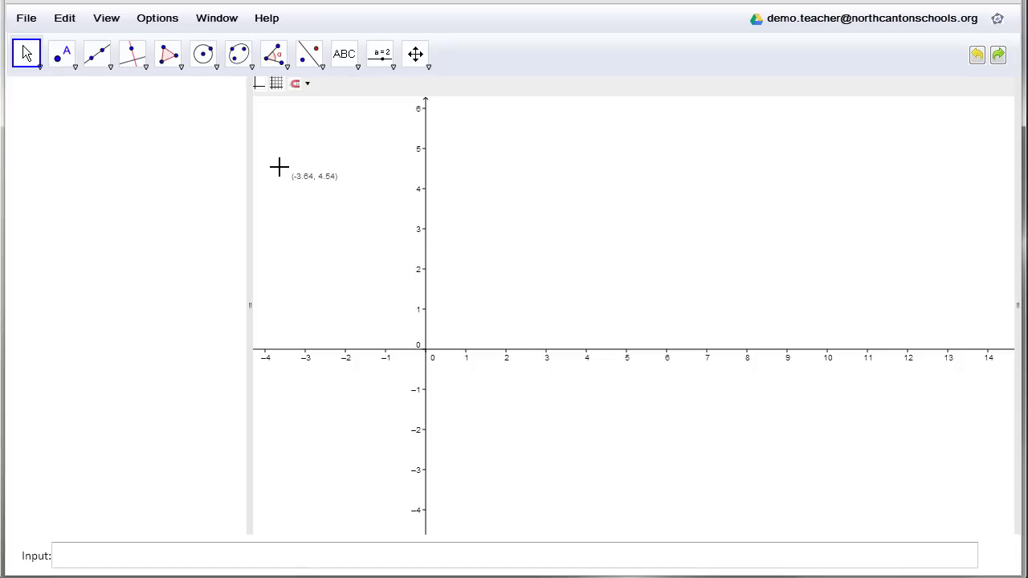
- Draw polygon triangle ABC with vertices near (3.38, 4.66), (8.66, 1.3) and (1.78, 0.5)
left_click(183, 70)
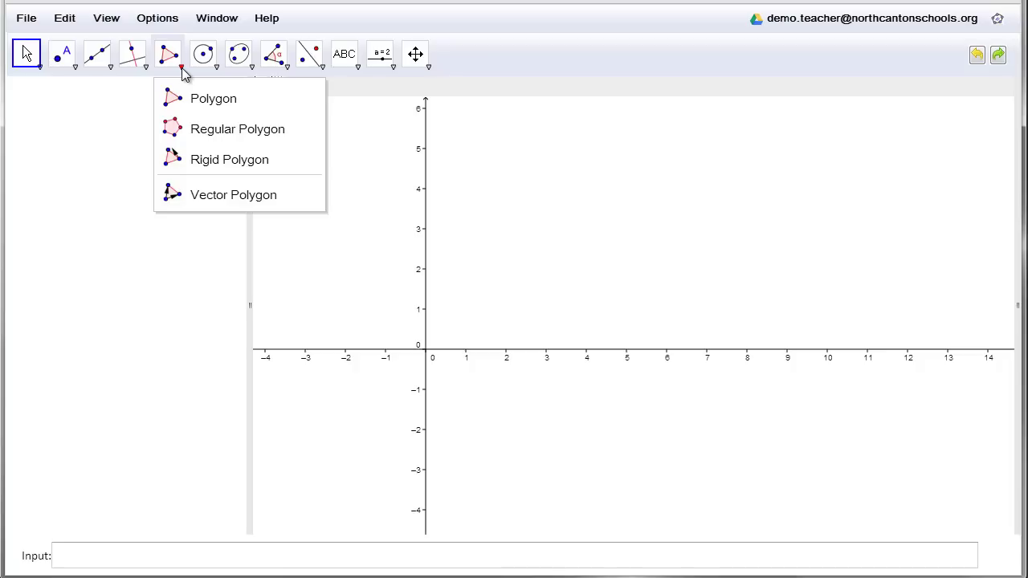
left_click(205, 103)
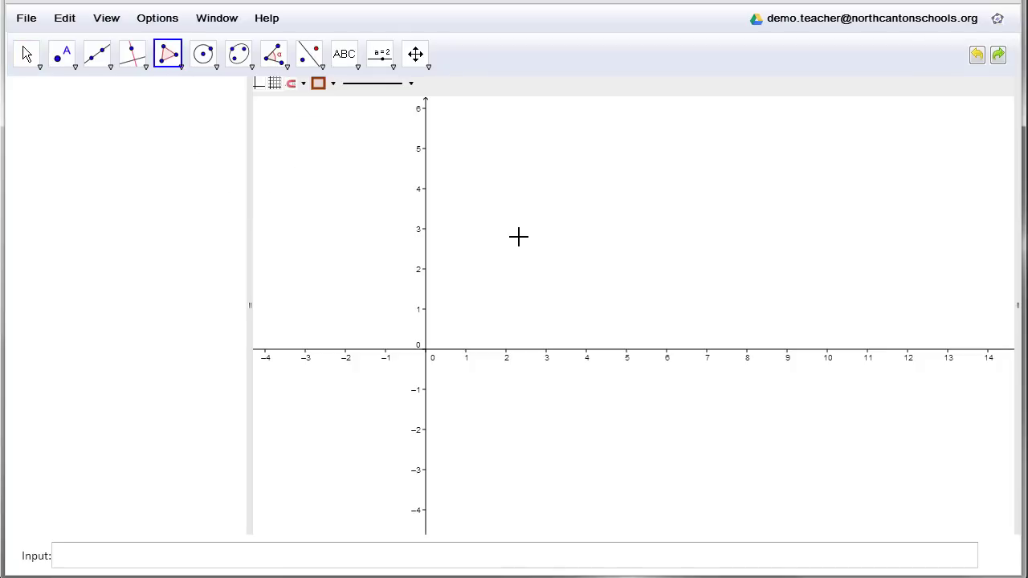
left_click(562, 162)
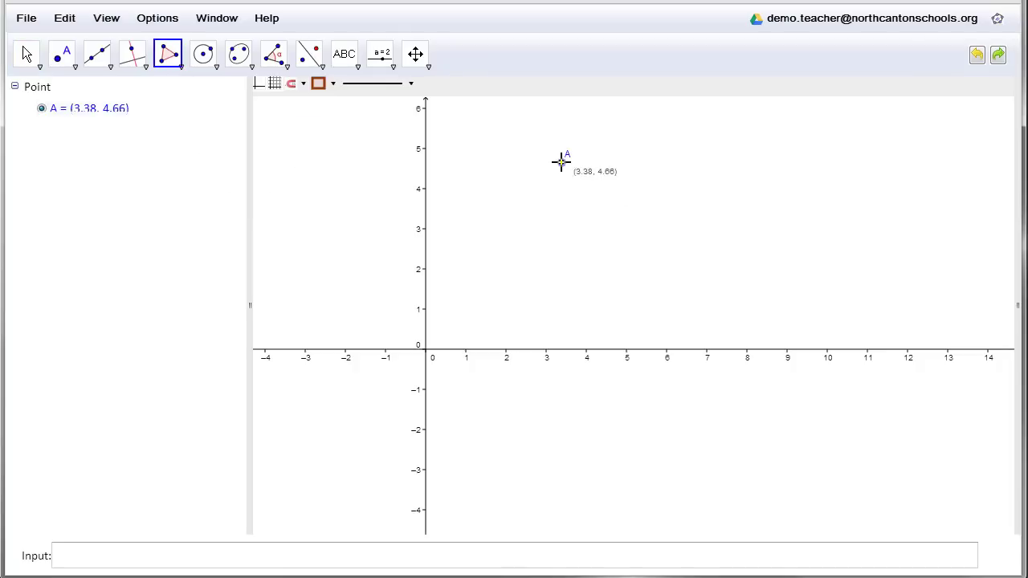
left_click(773, 297)
left_click(497, 330)
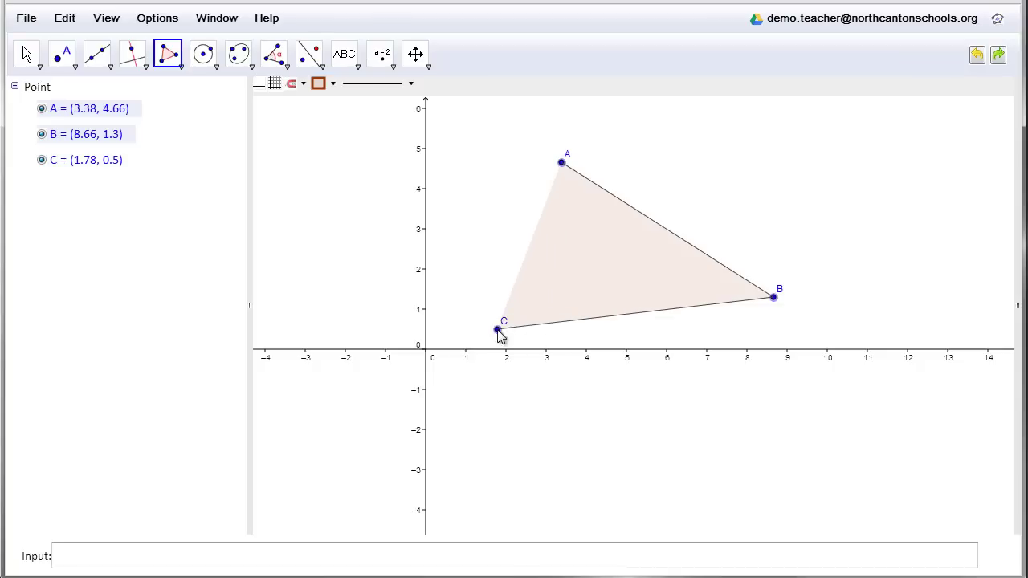
left_click(562, 164)
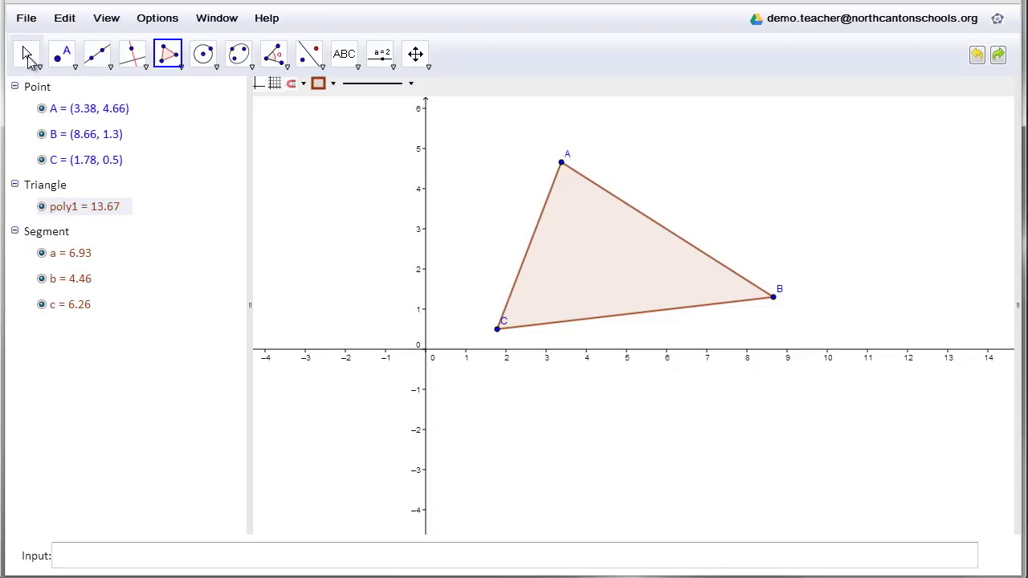
- Drag vertices C, A and B to reshape the triangle, giving area 14.78
left_click(26, 54)
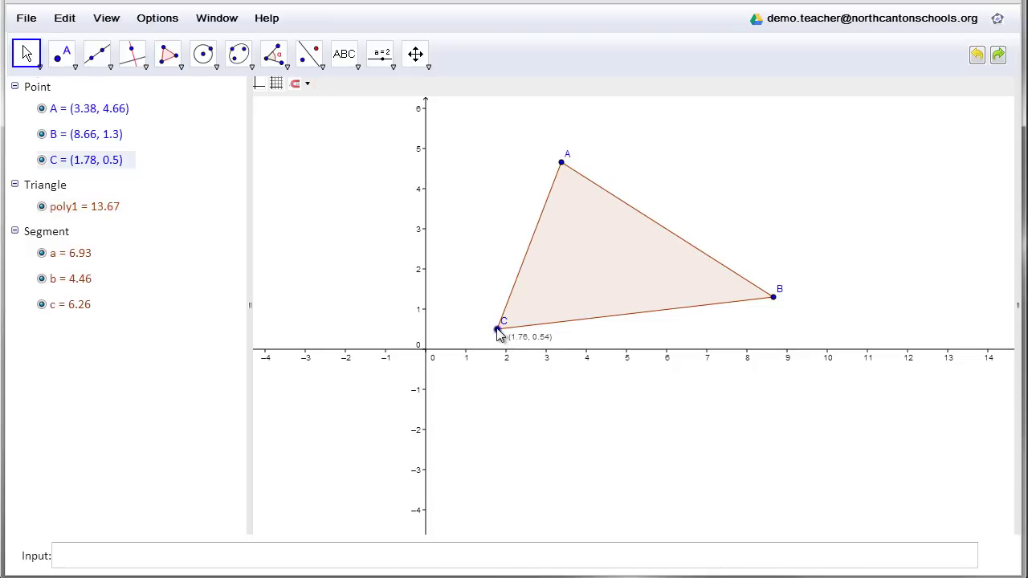
mouse_move(498, 332)
left_mouse_down()
mouse_move(473, 330)
mouse_move(434, 301)
mouse_move(525, 319)
mouse_move(602, 307)
mouse_move(502, 320)
left_mouse_up()
left_click_drag(563, 164, 596, 144)
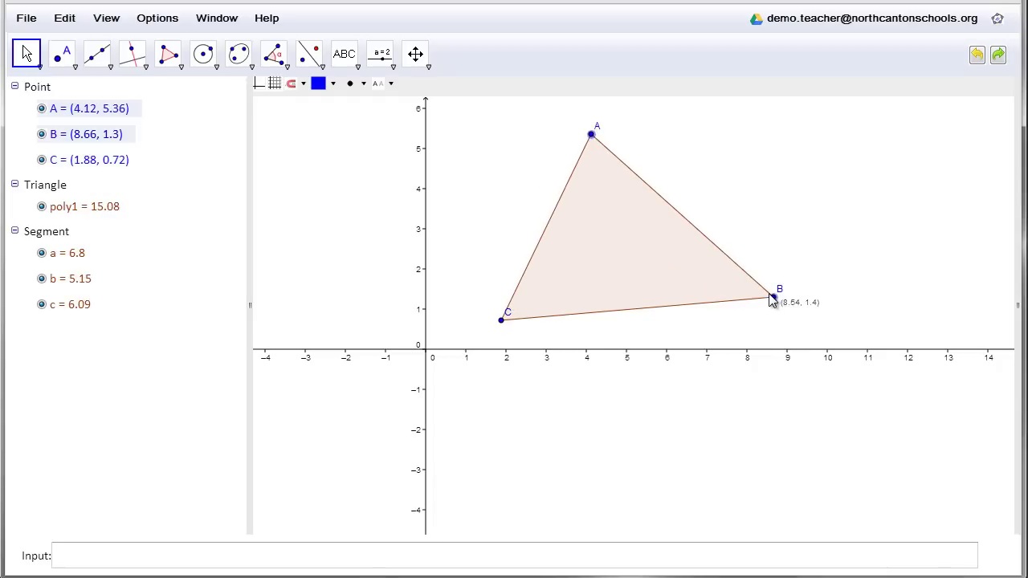
mouse_move(772, 300)
left_mouse_down()
mouse_move(677, 283)
mouse_move(793, 294)
mouse_move(757, 287)
mouse_move(769, 300)
left_mouse_up()
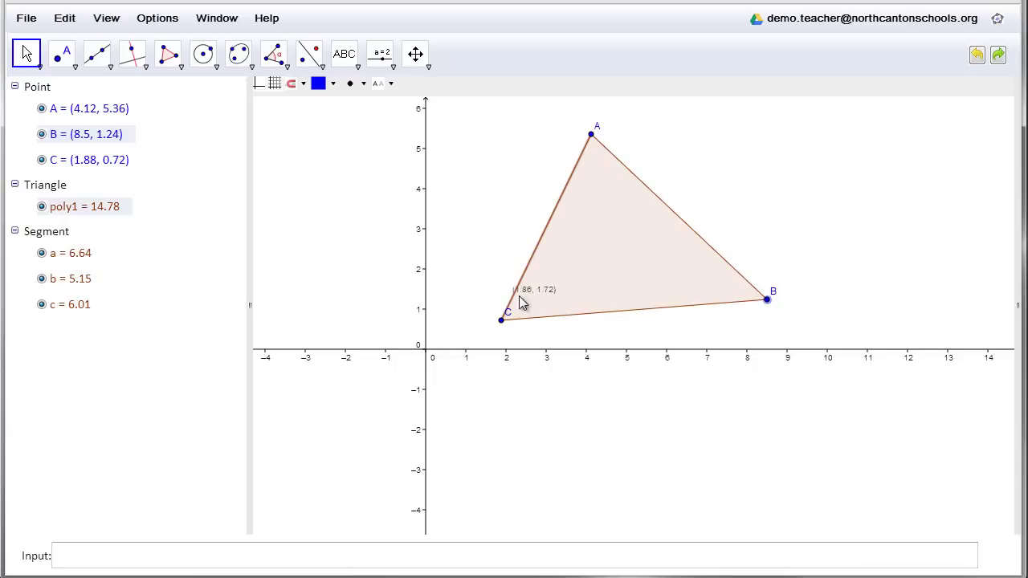
- Measure angles from side pairs b–c, c–a and a–b: α = 72.52°, β = 47.74°, γ = 59.74°
left_click(288, 70)
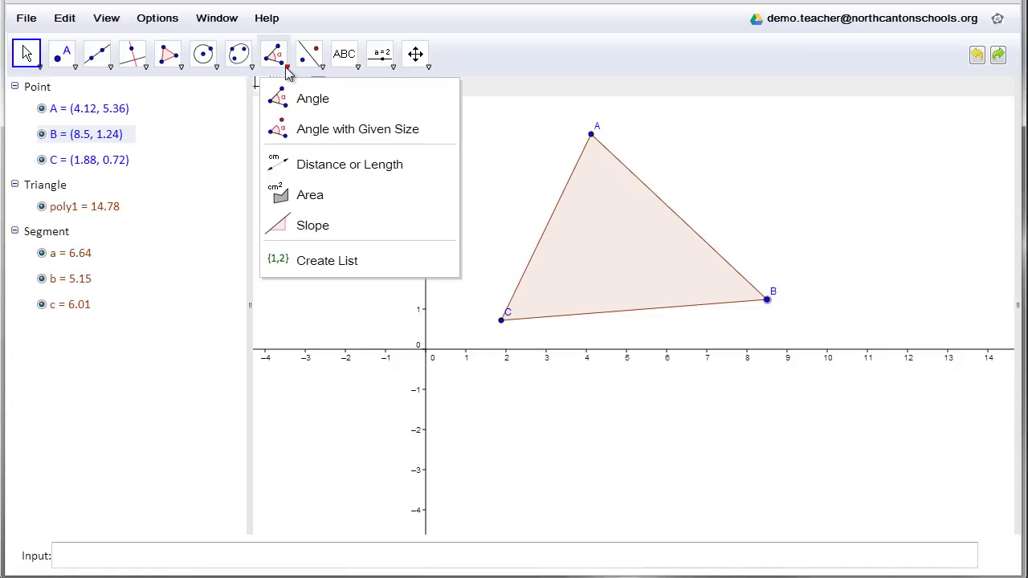
left_click(316, 104)
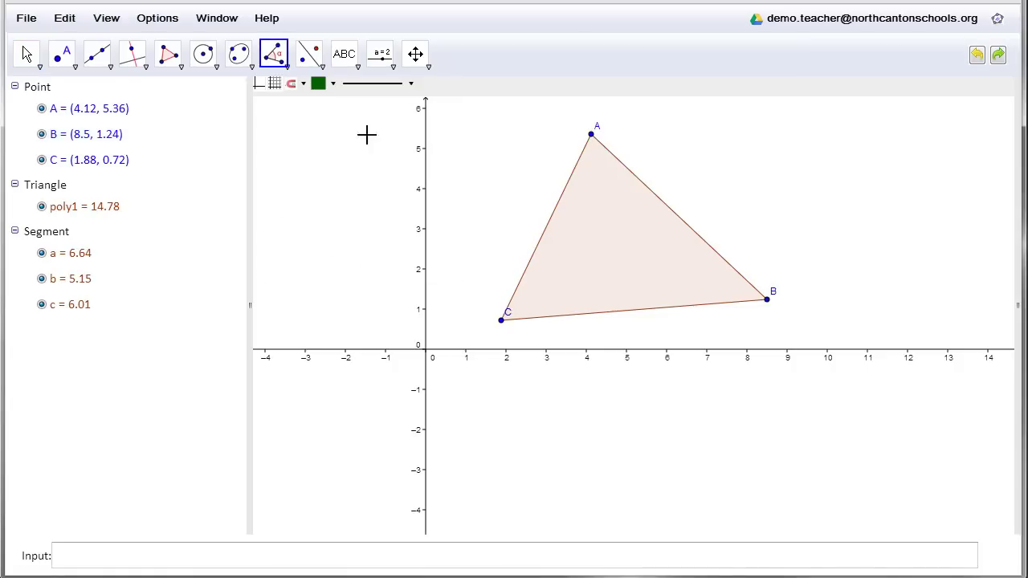
left_click(571, 177)
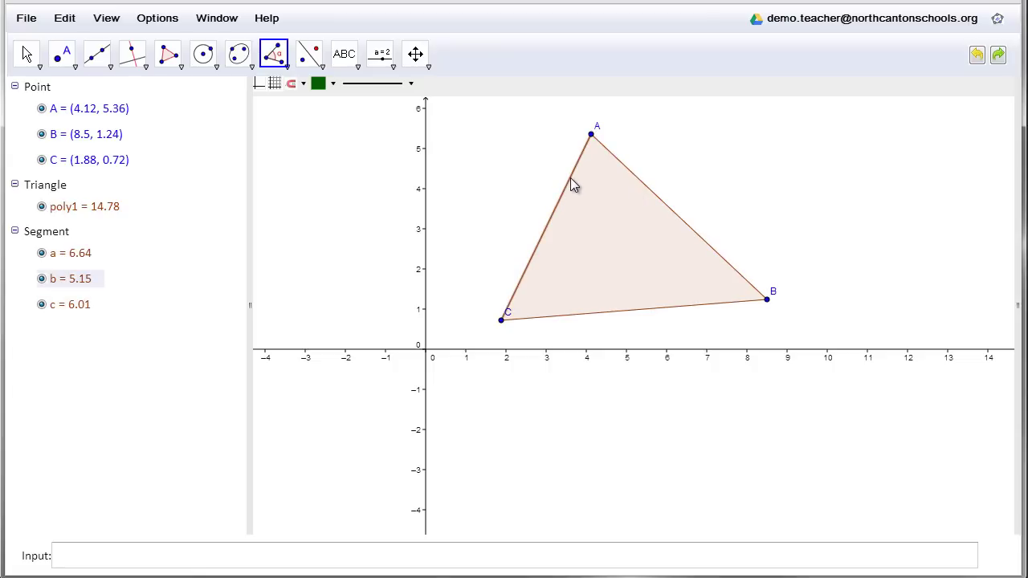
left_click(630, 172)
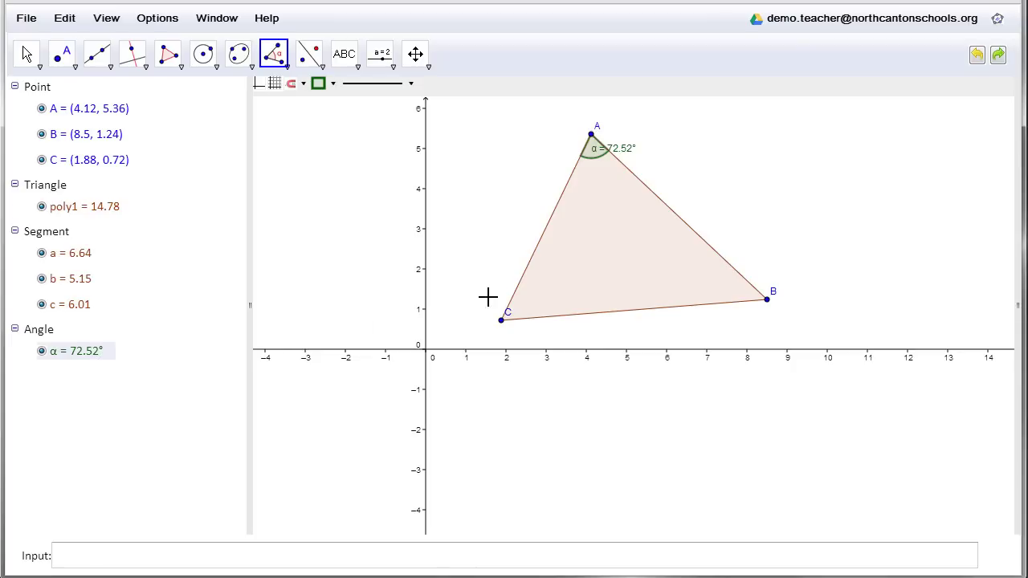
left_click(728, 265)
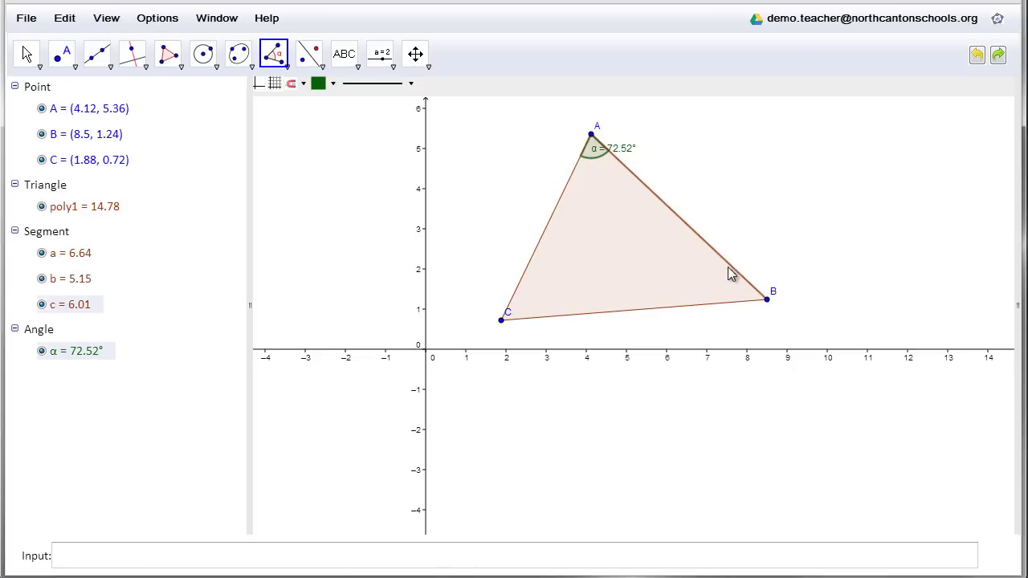
left_click(702, 303)
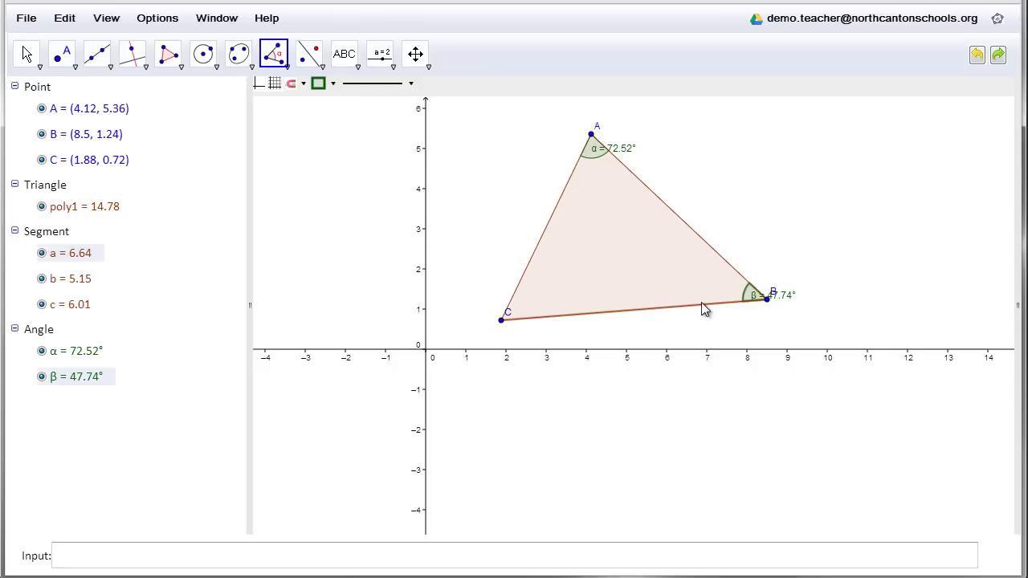
left_click(567, 322)
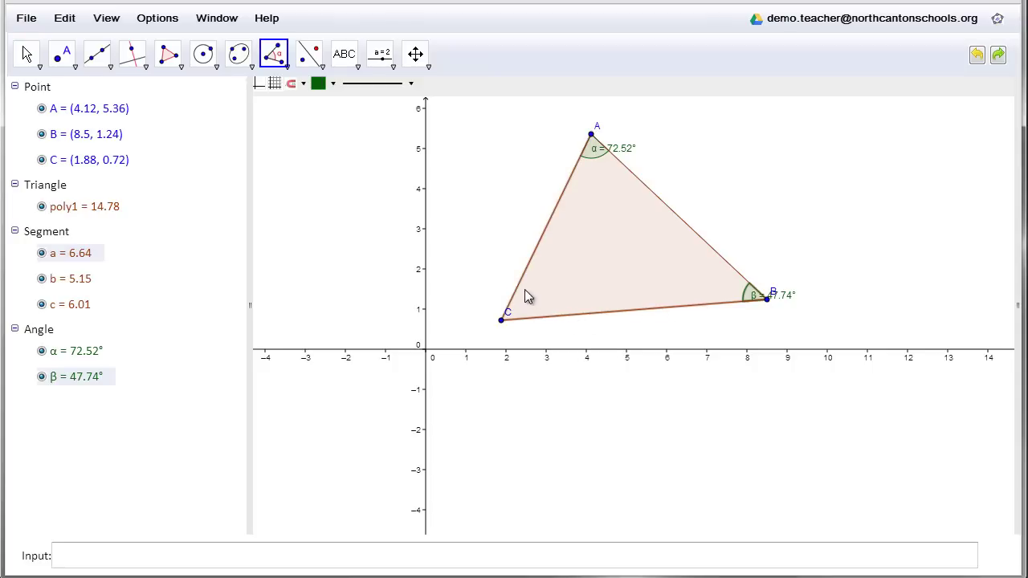
left_click(526, 277)
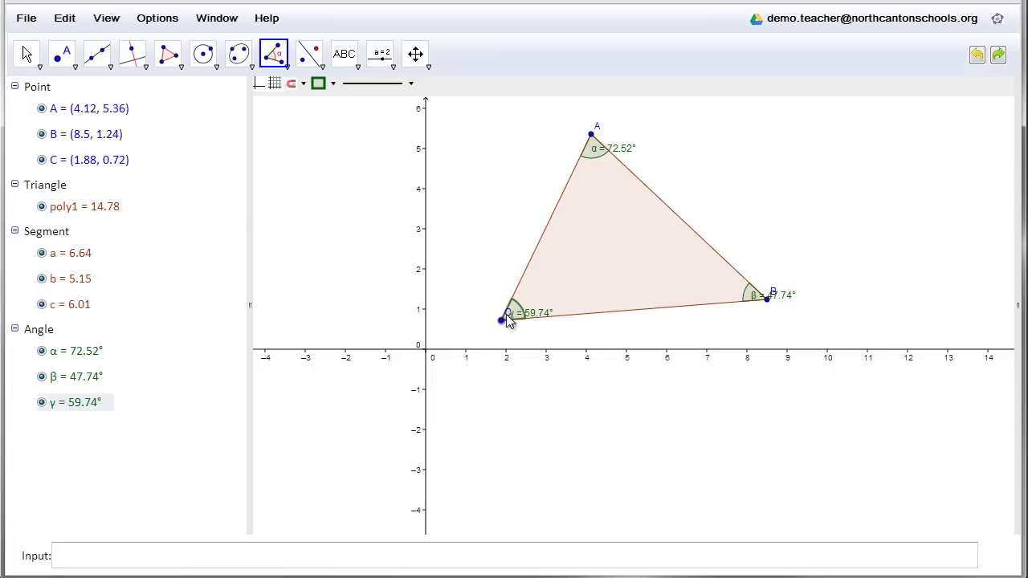
- Drag vertex C to (-2.18, -1.08), updating the angles to 91.12°, 55.5° and 33.37°
left_click(25, 54)
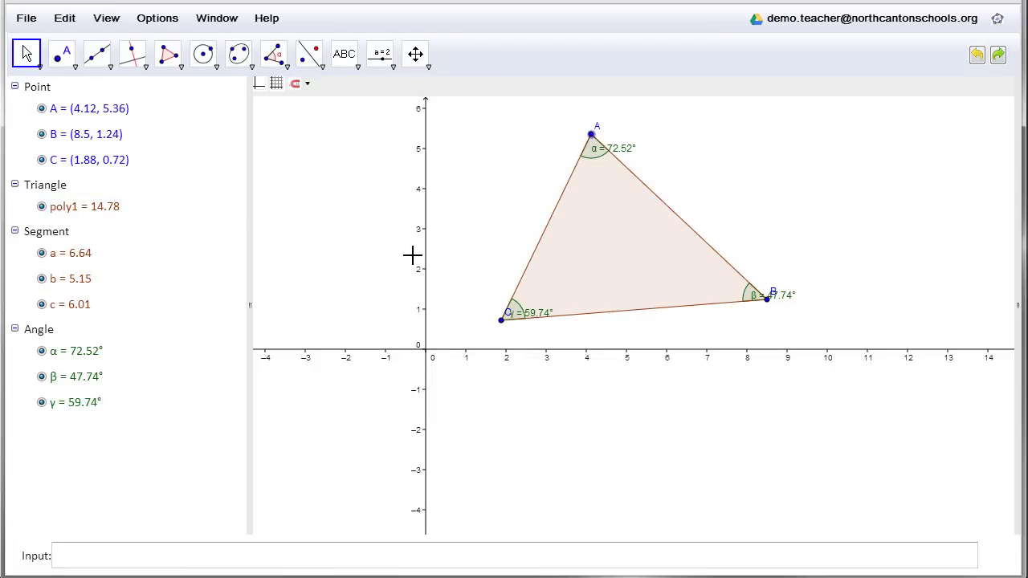
left_click_drag(501, 320, 342, 402)
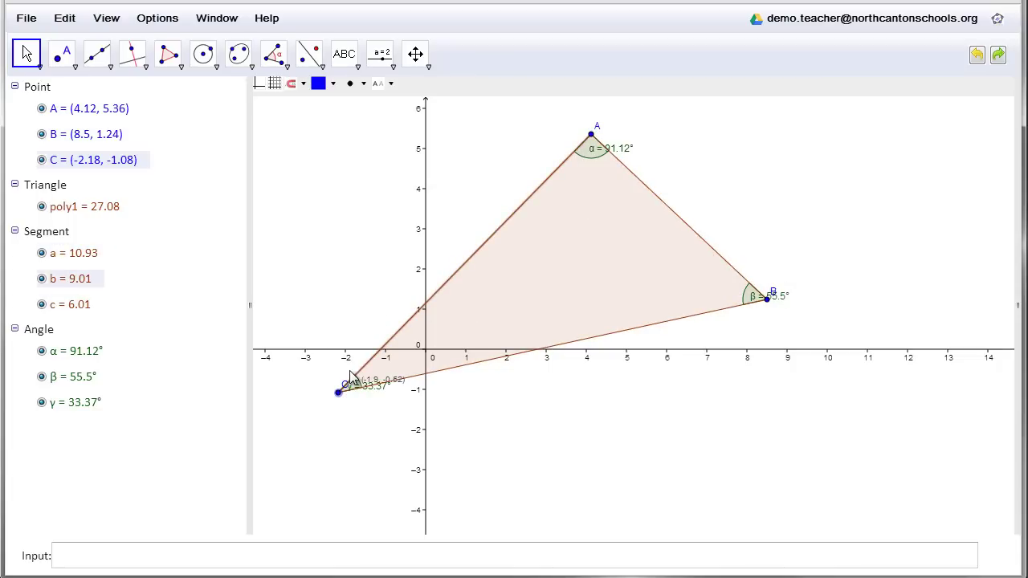
left_click(108, 552)
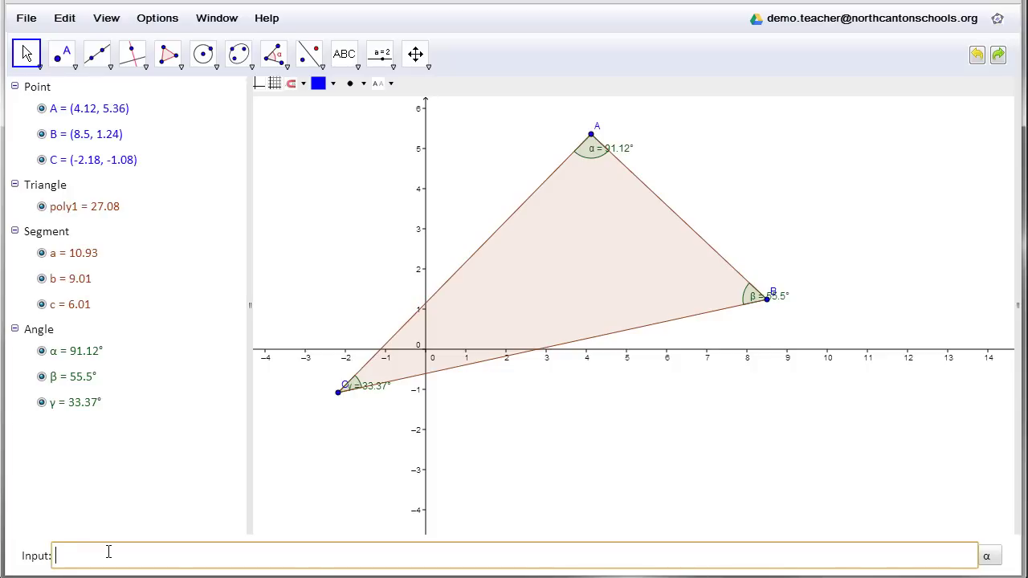
- Enter M=α+β+γ in the Input bar, using the Greek symbol palette, yielding M = 180°
type("M=")
left_click(989, 559)
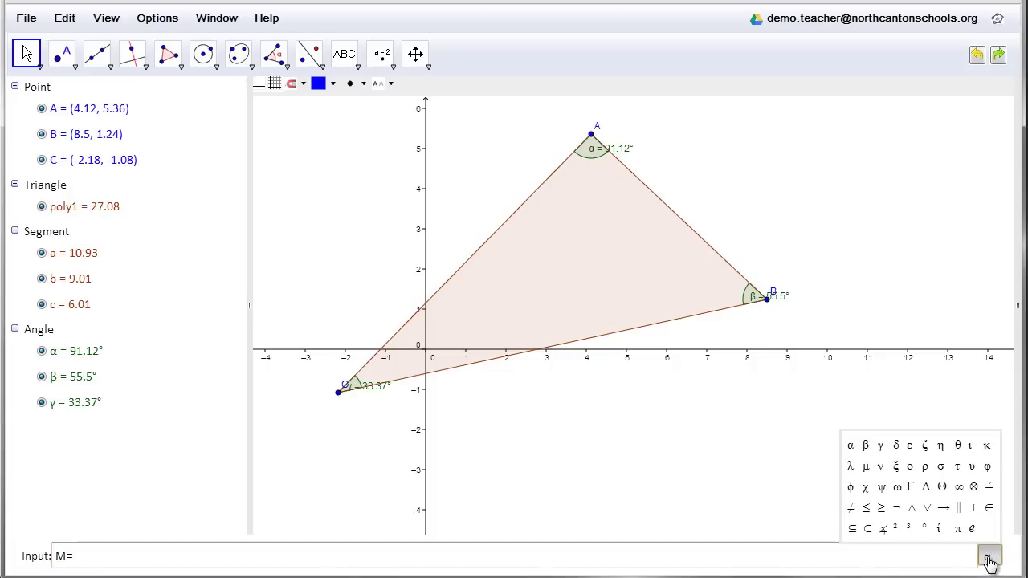
left_click(853, 446)
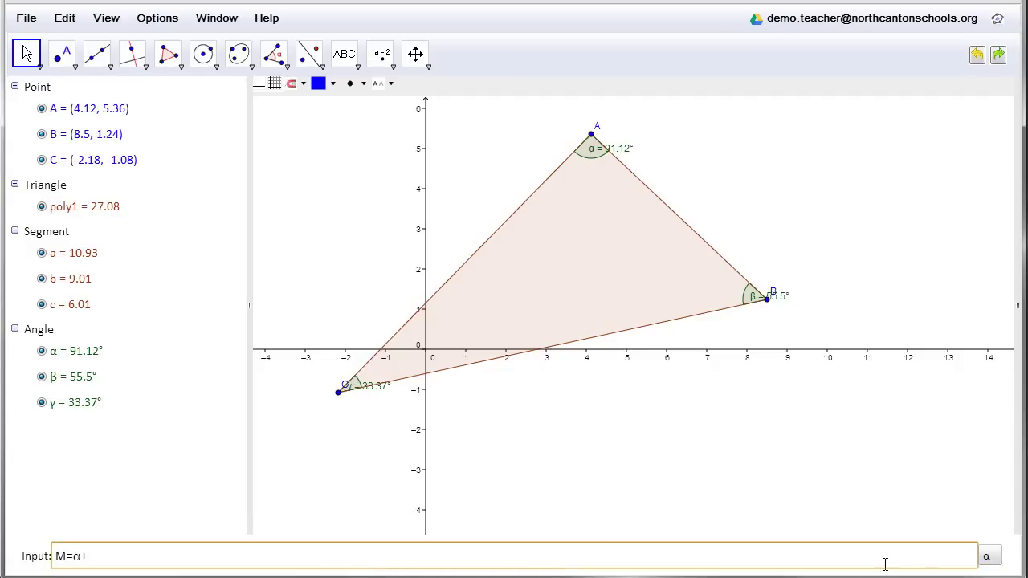
left_click(987, 557)
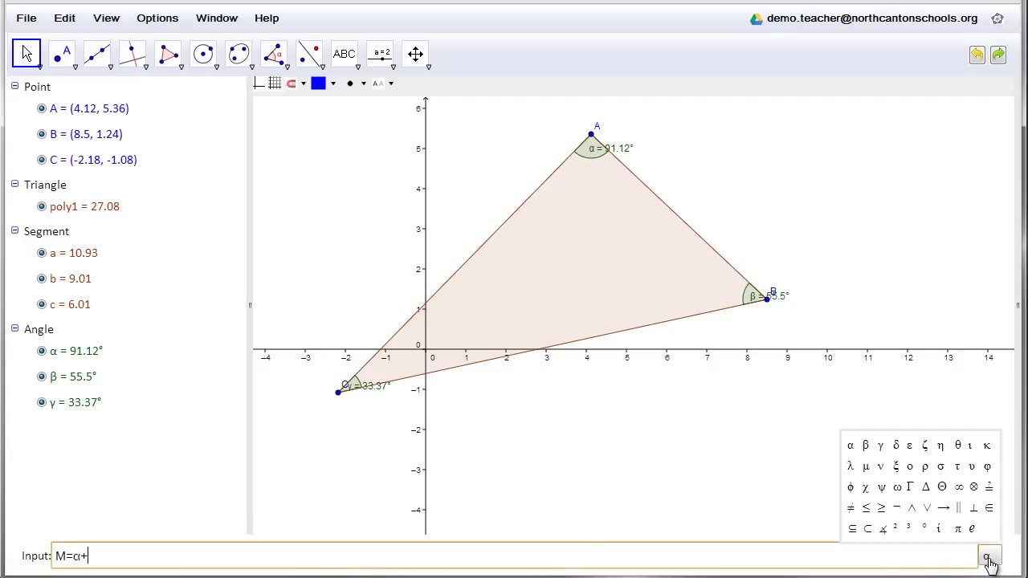
left_click(866, 445)
type("+")
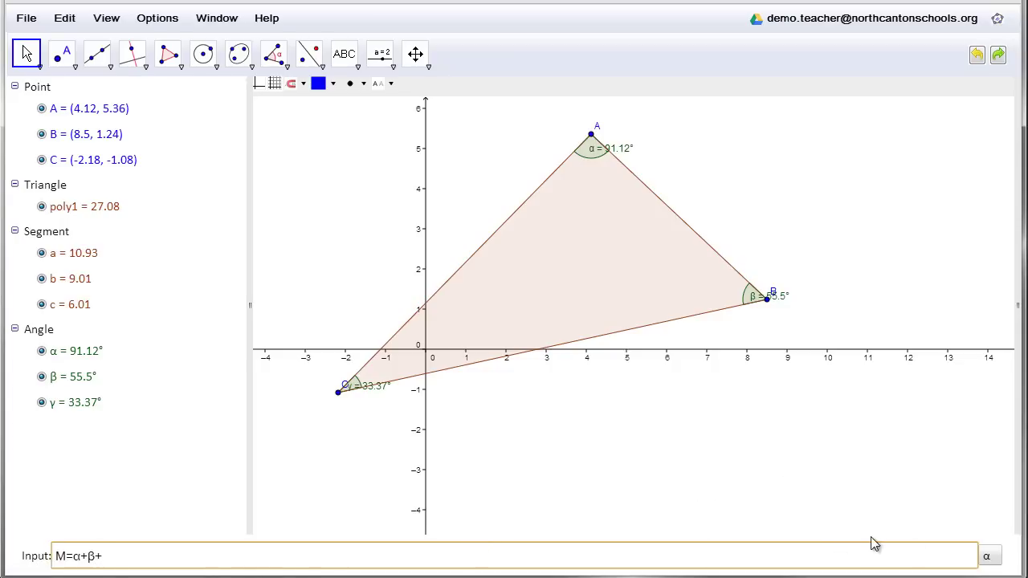
left_click(987, 557)
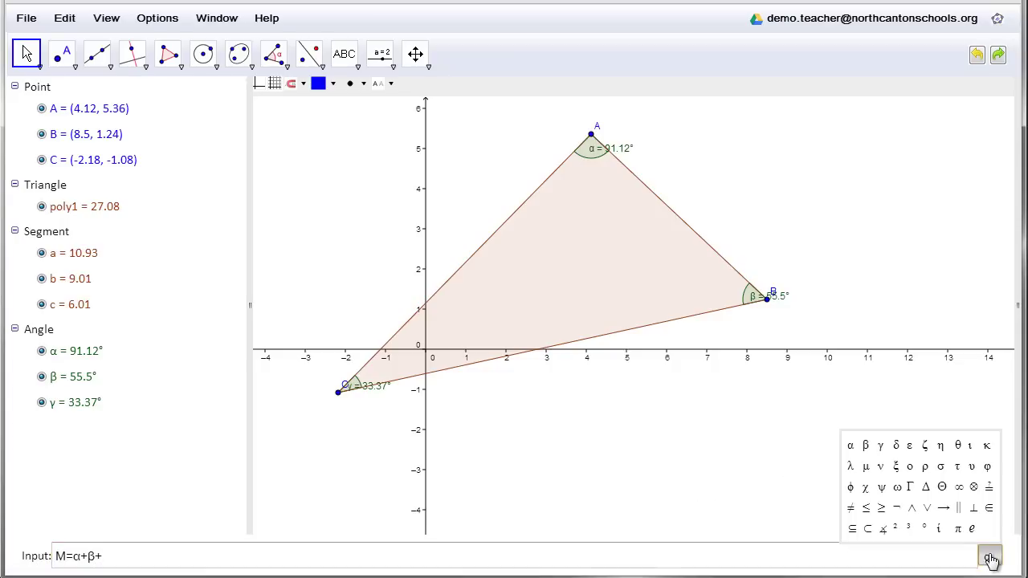
left_click(880, 447)
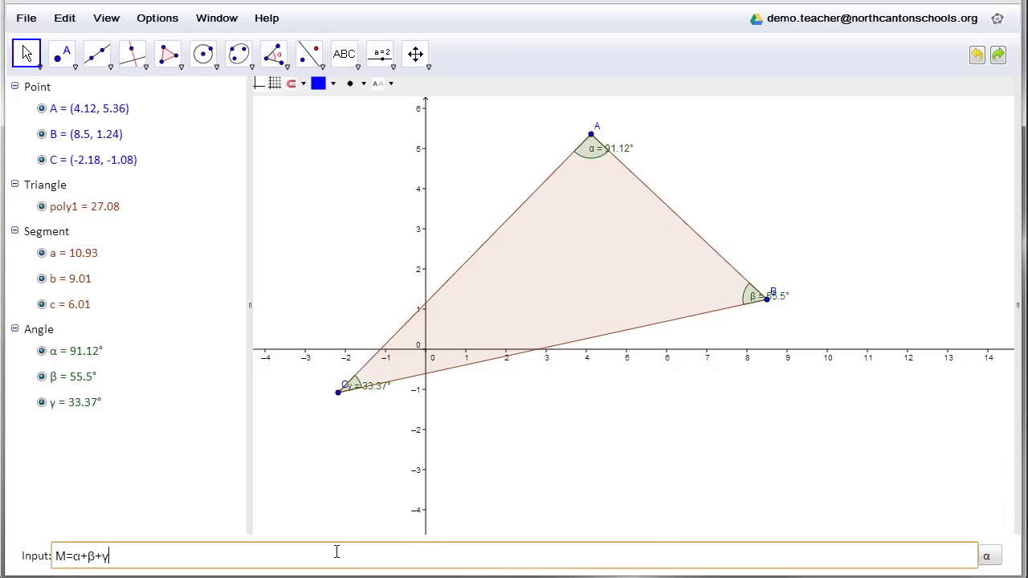
key("Return")
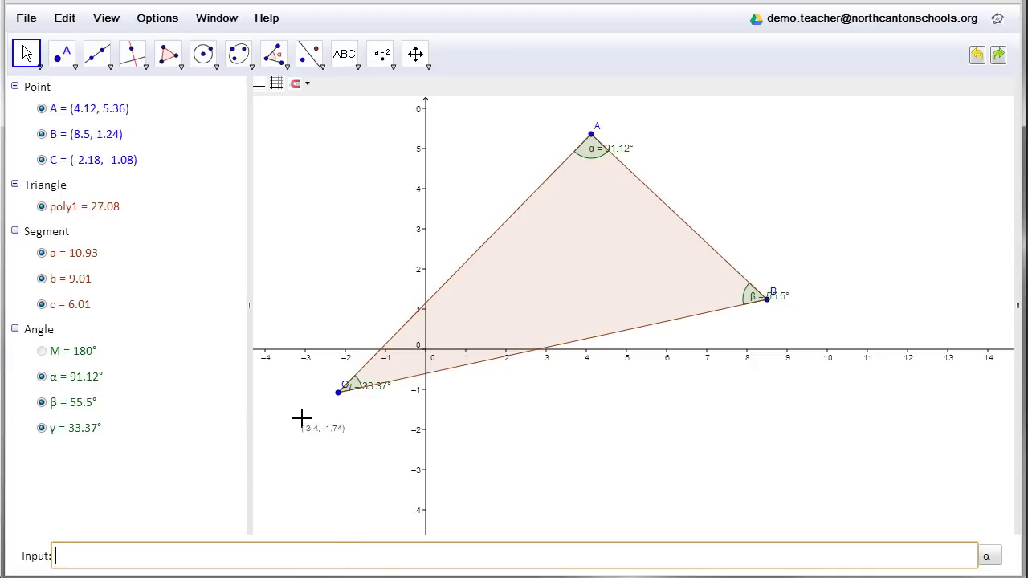
- Drag C to (-1.56, 0.76) and B to (8.64, -3.22), confirming M stays at 180°
left_click_drag(338, 394, 364, 319)
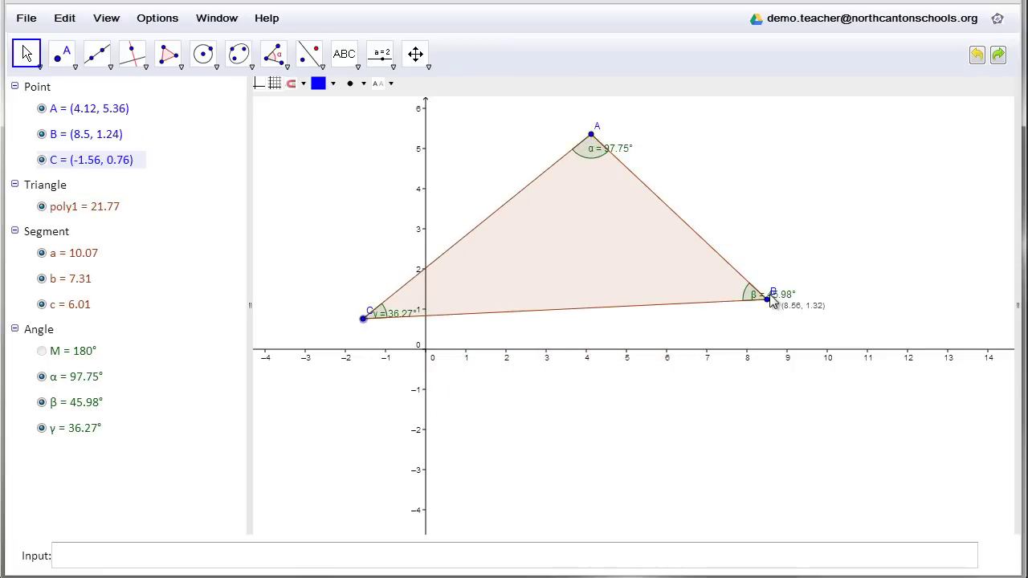
left_click_drag(772, 299, 780, 484)
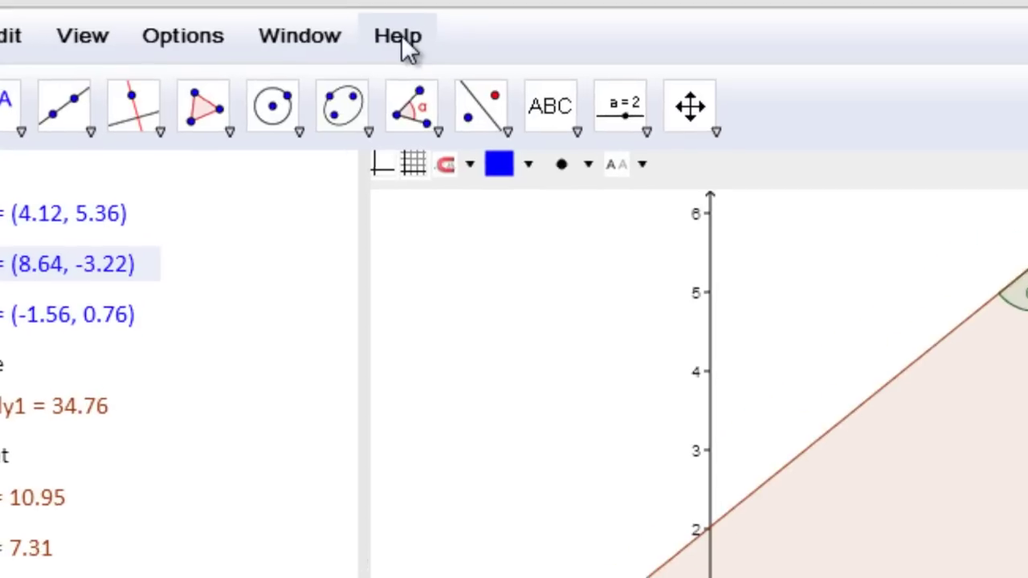
left_click(405, 39)
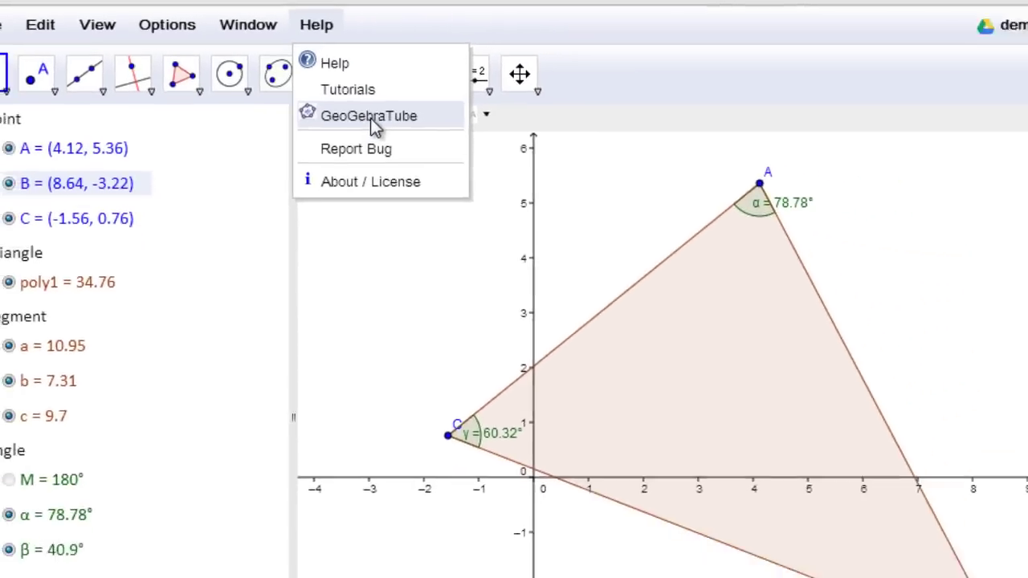
left_click(482, 172)
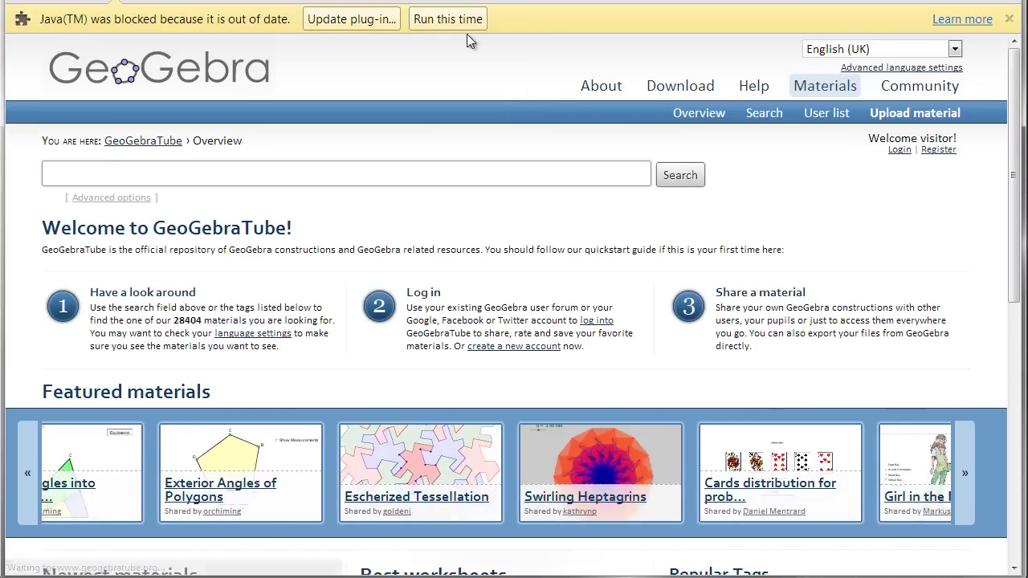
left_click(449, 19)
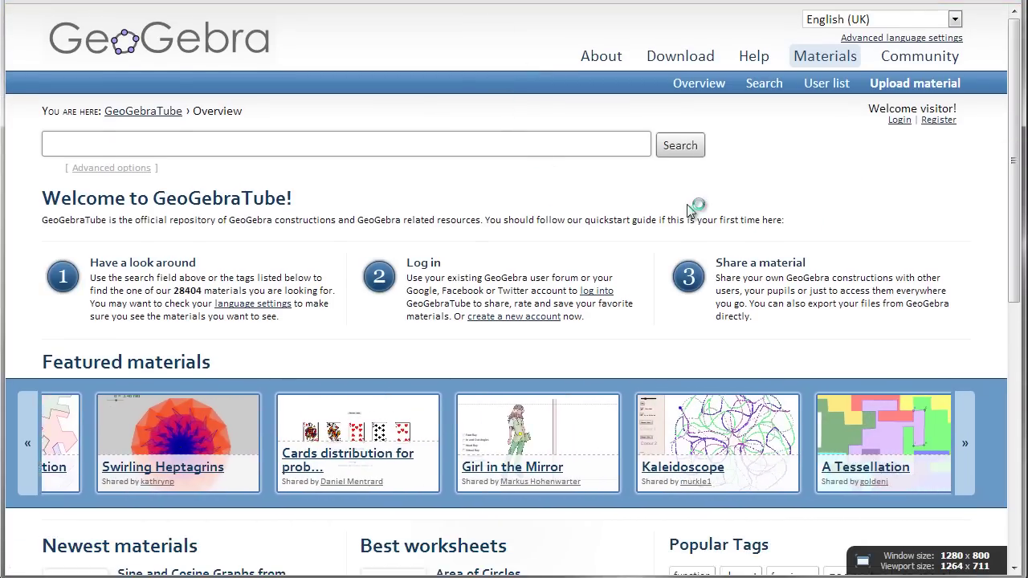
scroll(643, 207, "down", 3)
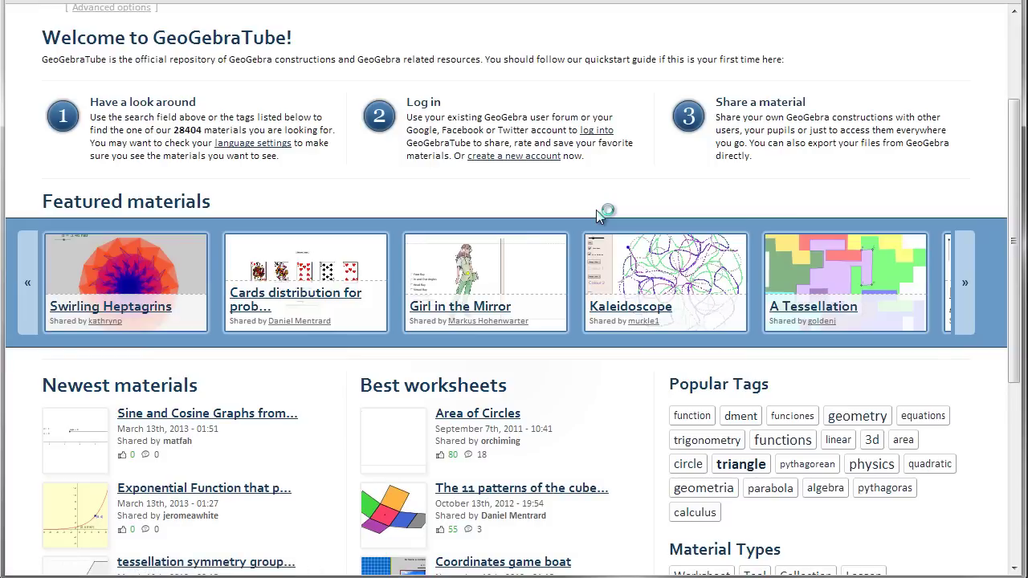